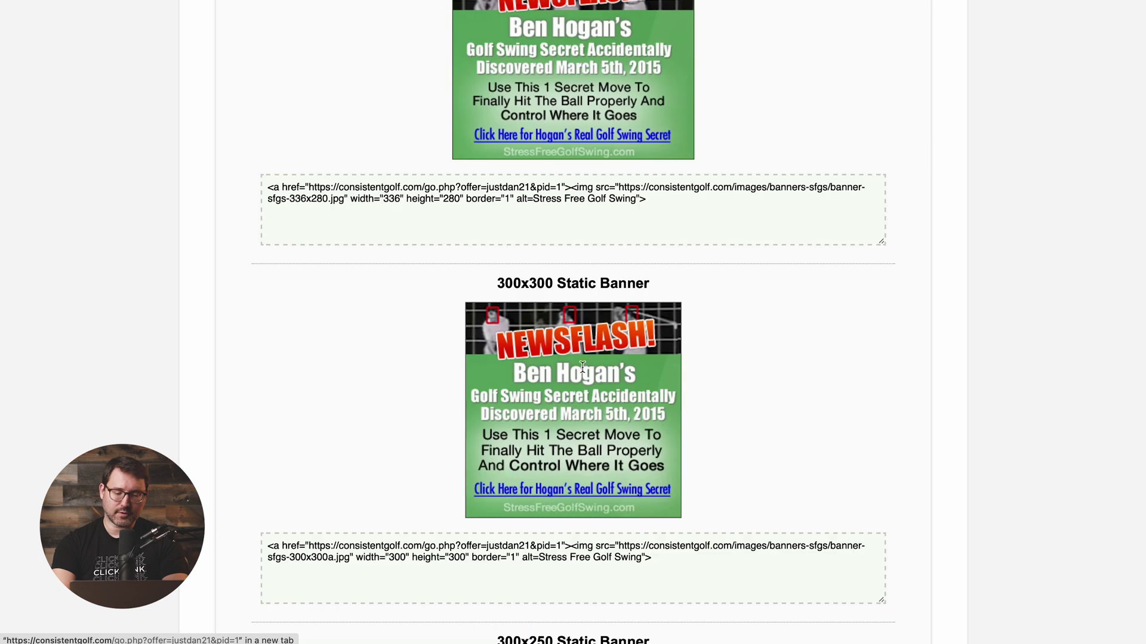
Select the embed code of the 728x90 static banner on the Ready-to-go Affiliate Banners page
{"action": "scroll", "coordinate": [573, 358], "scroll_direction": "up", "scroll_amount": 9}
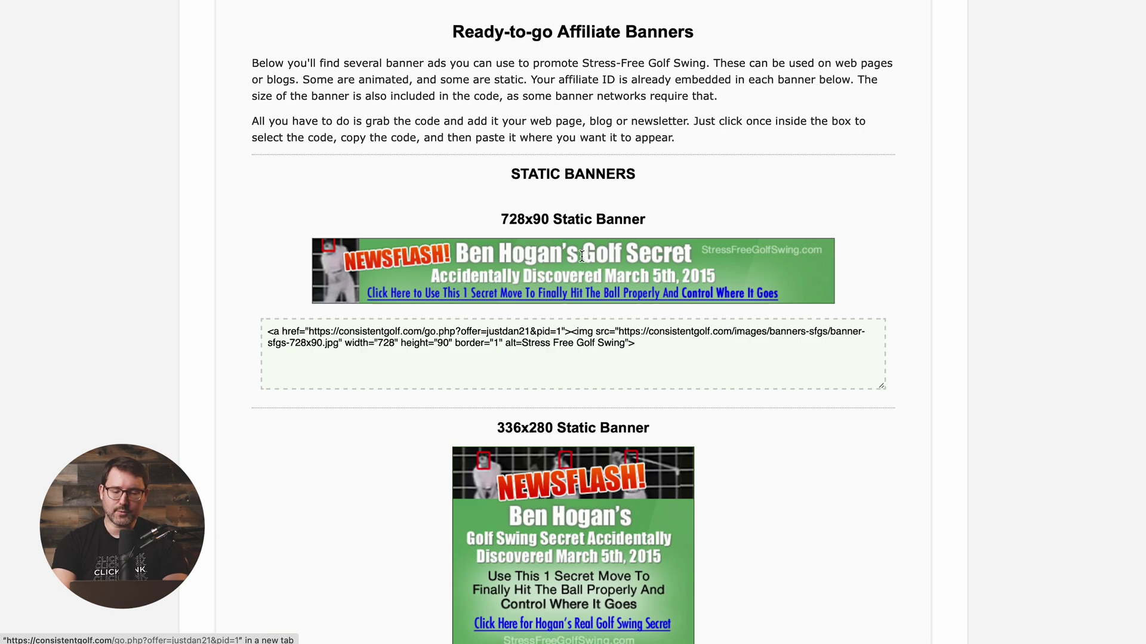
{"action": "scroll", "coordinate": [584, 287], "scroll_direction": "up", "scroll_amount": 1}
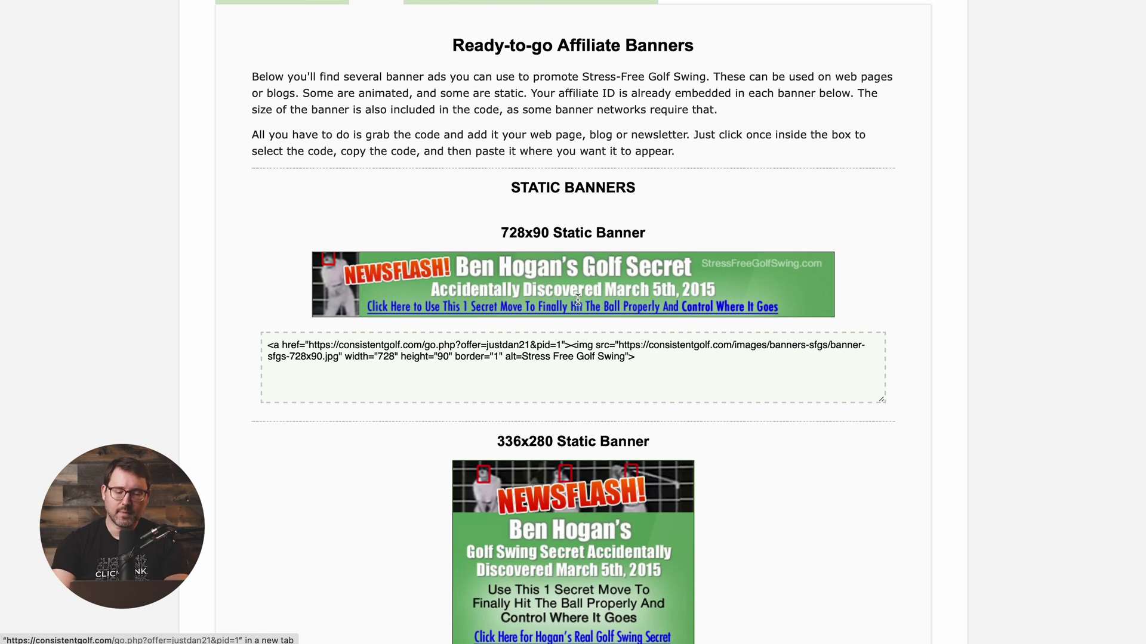
{"action": "left_click_drag", "start_coordinate": [650, 363], "coordinate": [253, 310]}
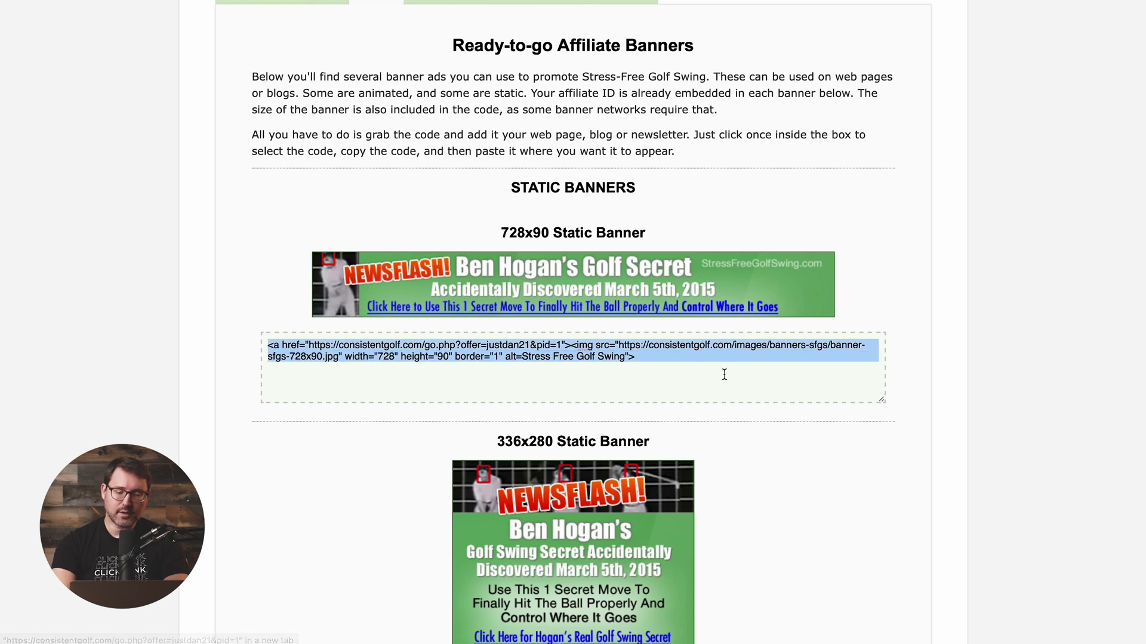
{"action": "left_click", "coordinate": [686, 369]}
Save the 728x90 static banner image to the Downloads folder
{"action": "right_click", "coordinate": [583, 280]}
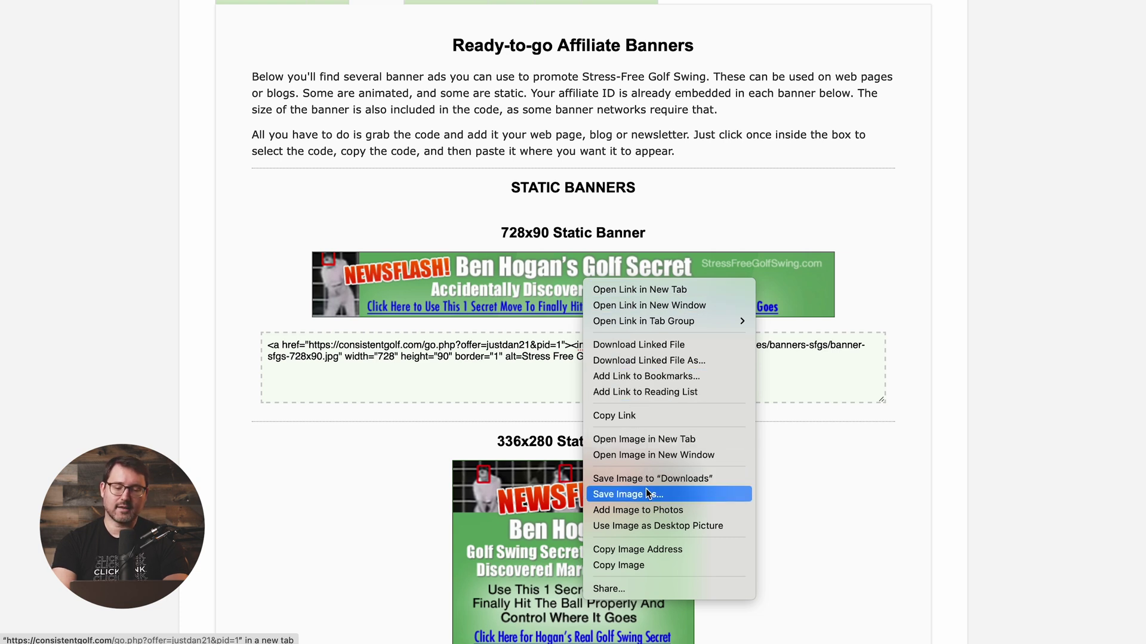
{"action": "left_click", "coordinate": [489, 393]}
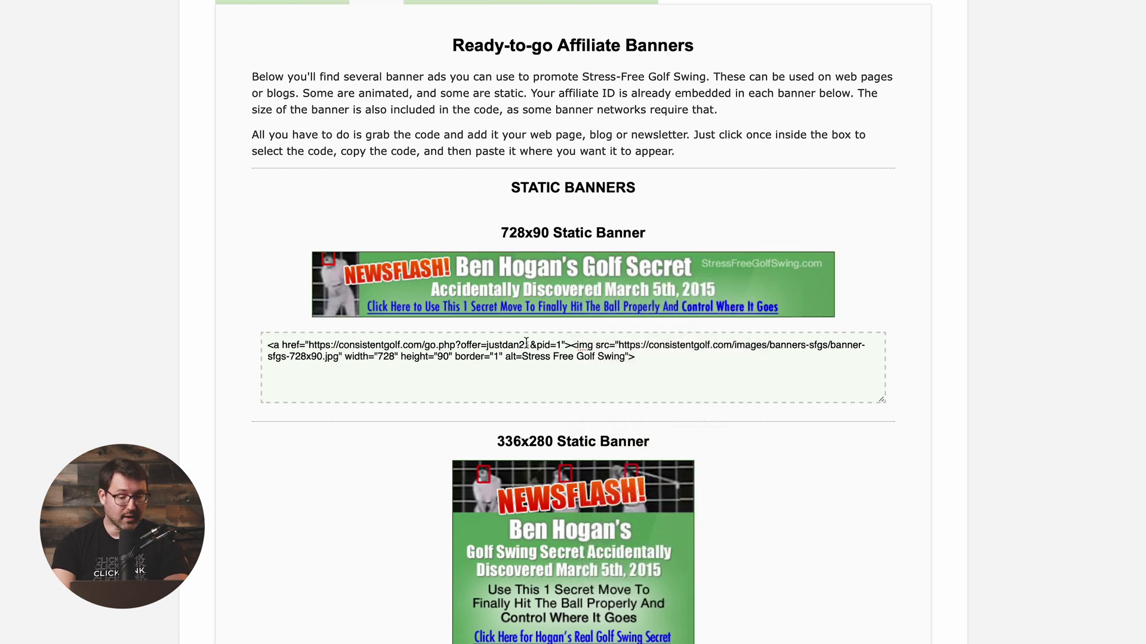
{"action": "left_click", "coordinate": [633, 361]}
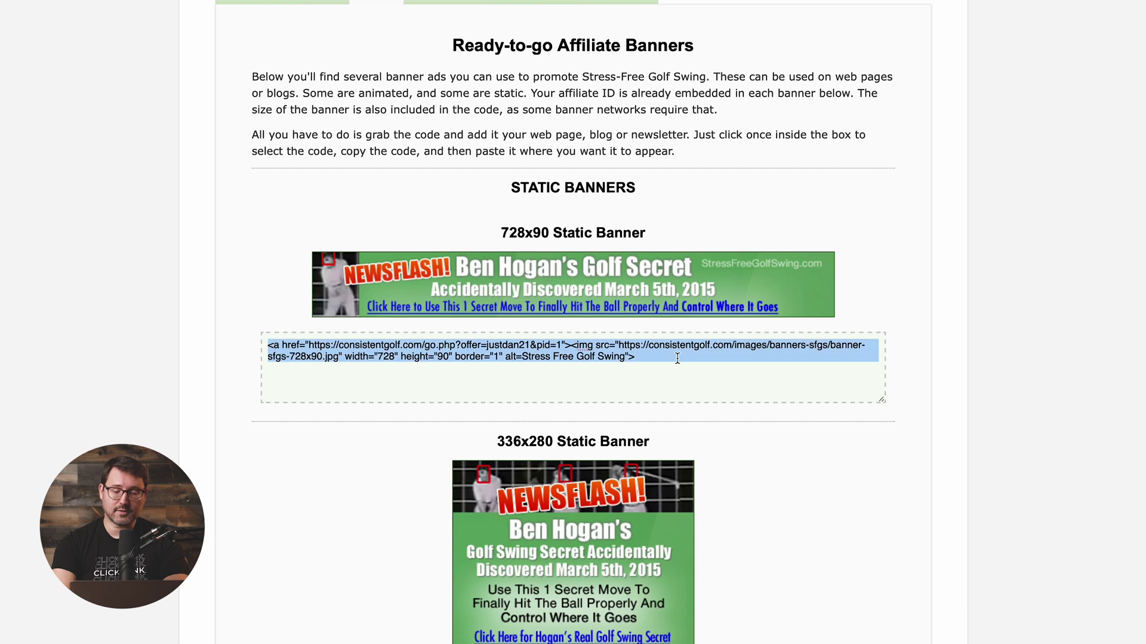
{"action": "right_click", "coordinate": [546, 274]}
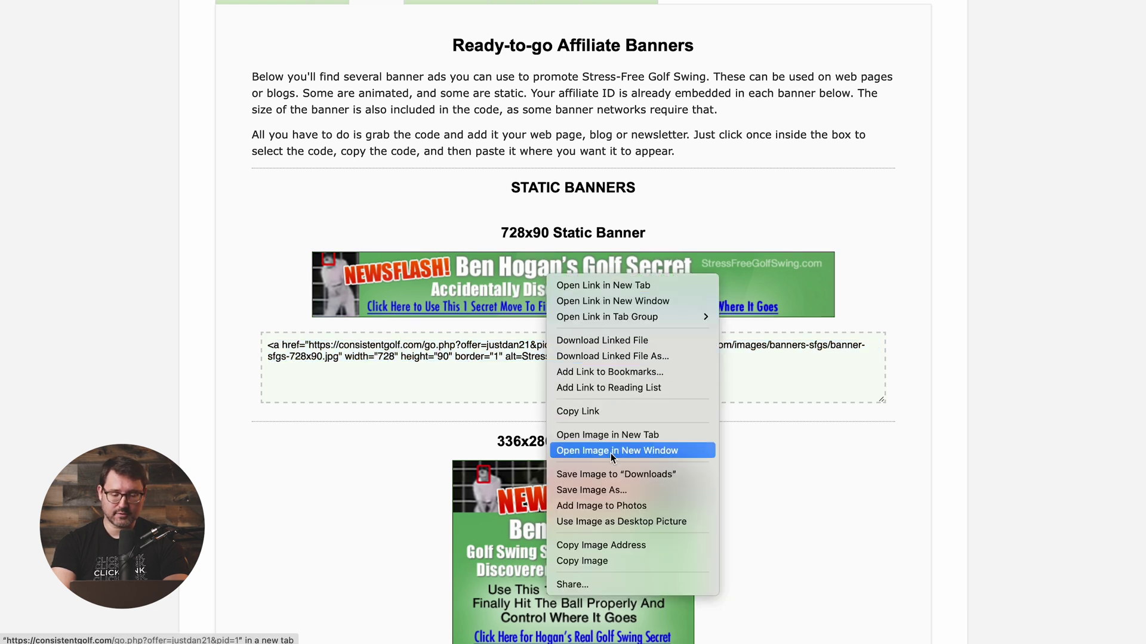
{"action": "left_click", "coordinate": [612, 475]}
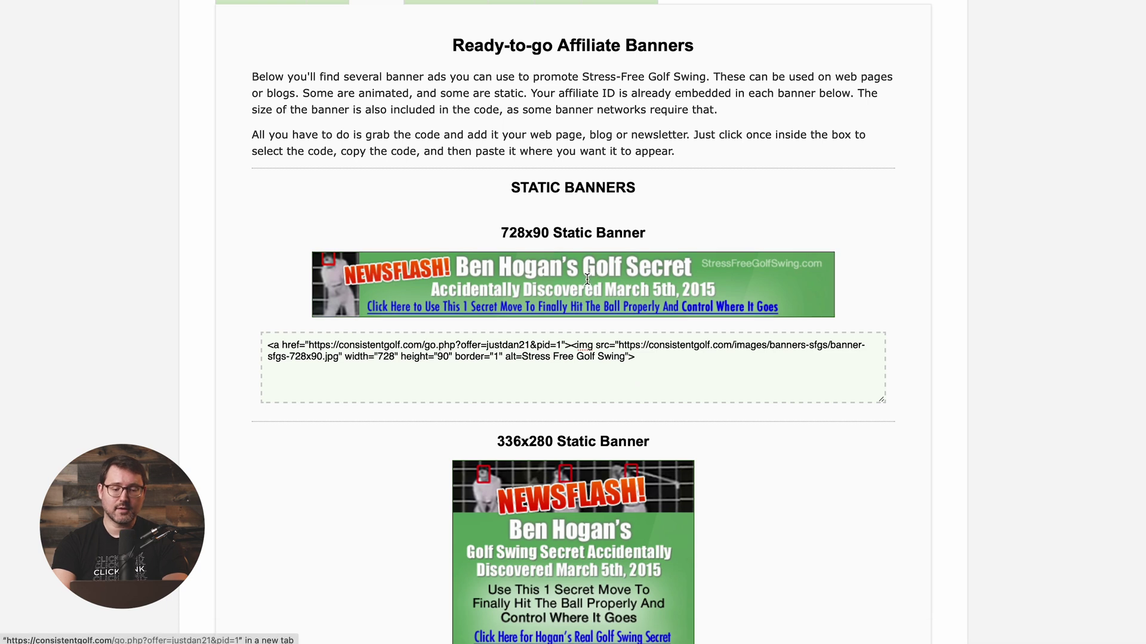
Switch to the Accelerator blog editor and insert banner-sfgs-728x90.jpg on a new line below the intro paragraph about "an amazing product"
{"action": "key", "text": "super+Tab"}
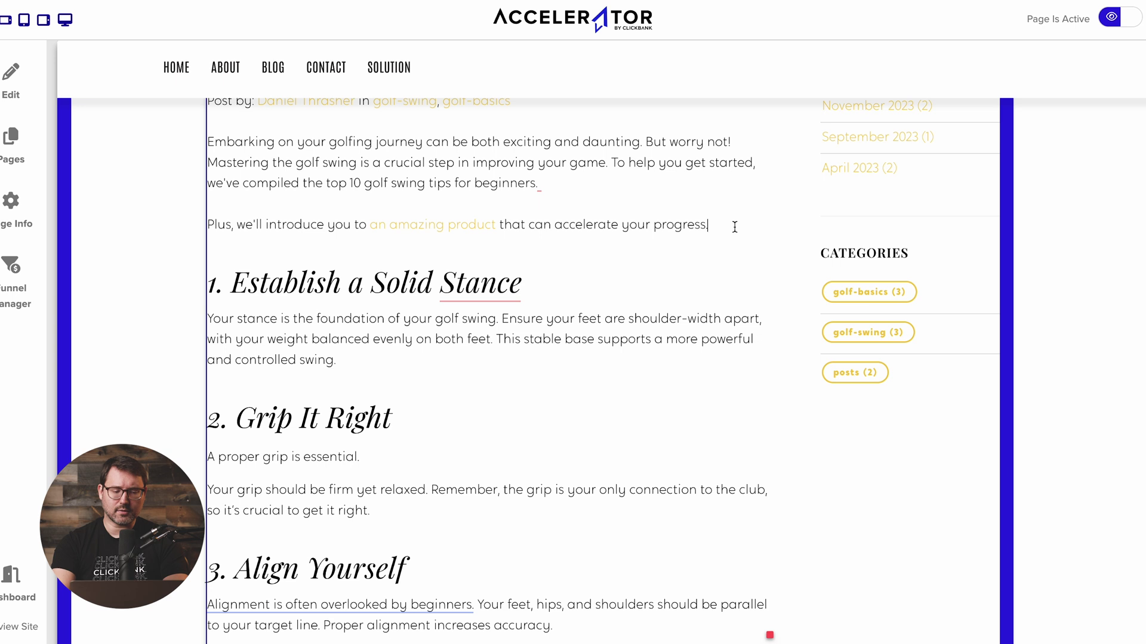
{"action": "key", "text": "Return"}
{"action": "left_click", "coordinate": [187, 268]}
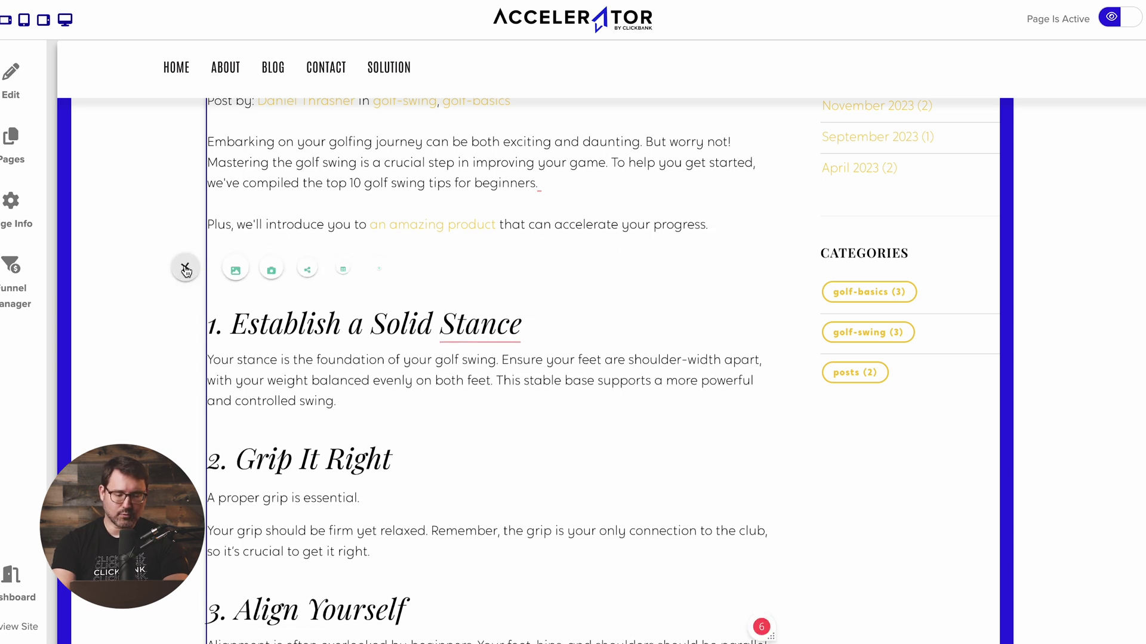
{"action": "left_click", "coordinate": [239, 275]}
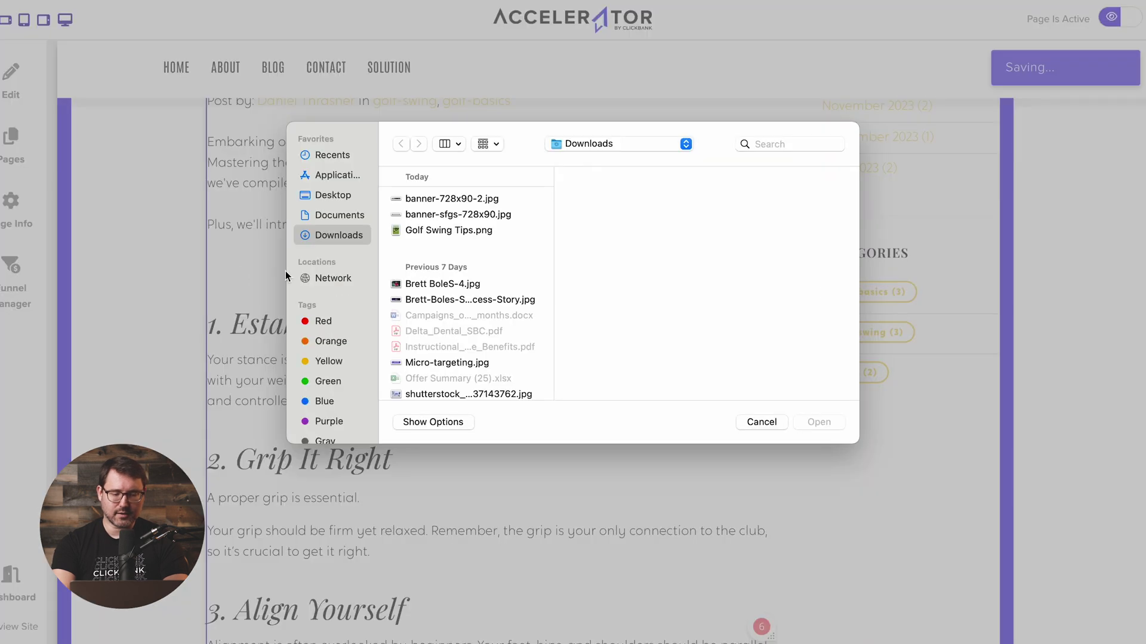
{"action": "left_click", "coordinate": [467, 200]}
{"action": "double_click", "coordinate": [458, 214]}
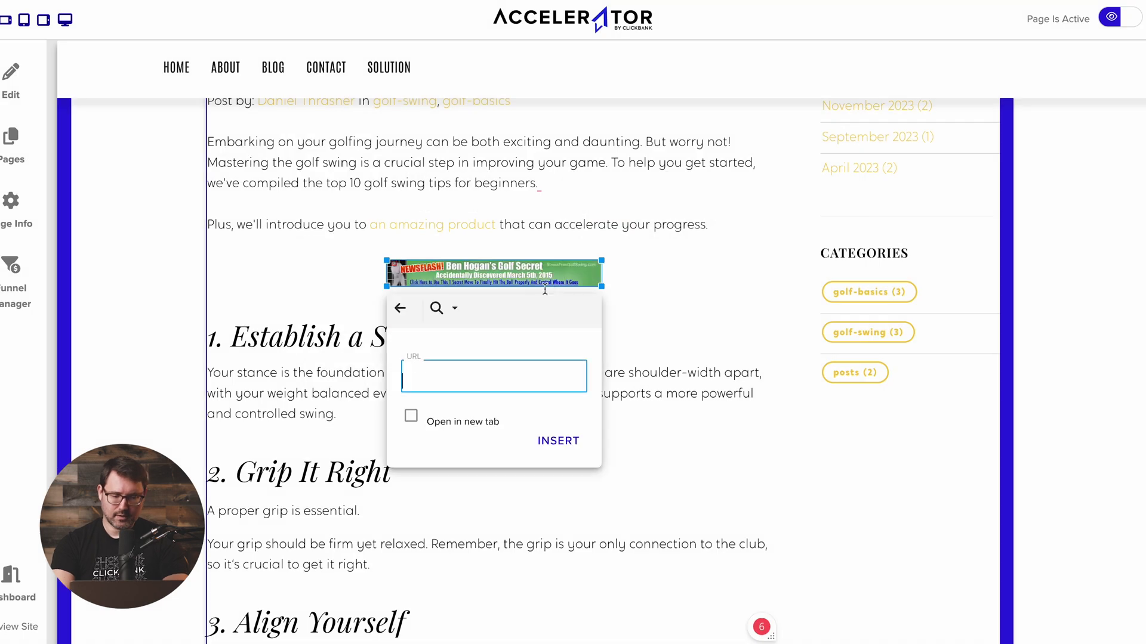
Link the inserted banner to the copied URL and enlarge it to the width of the text column
{"action": "key", "text": "super+v"}
{"action": "left_click", "coordinate": [560, 440]}
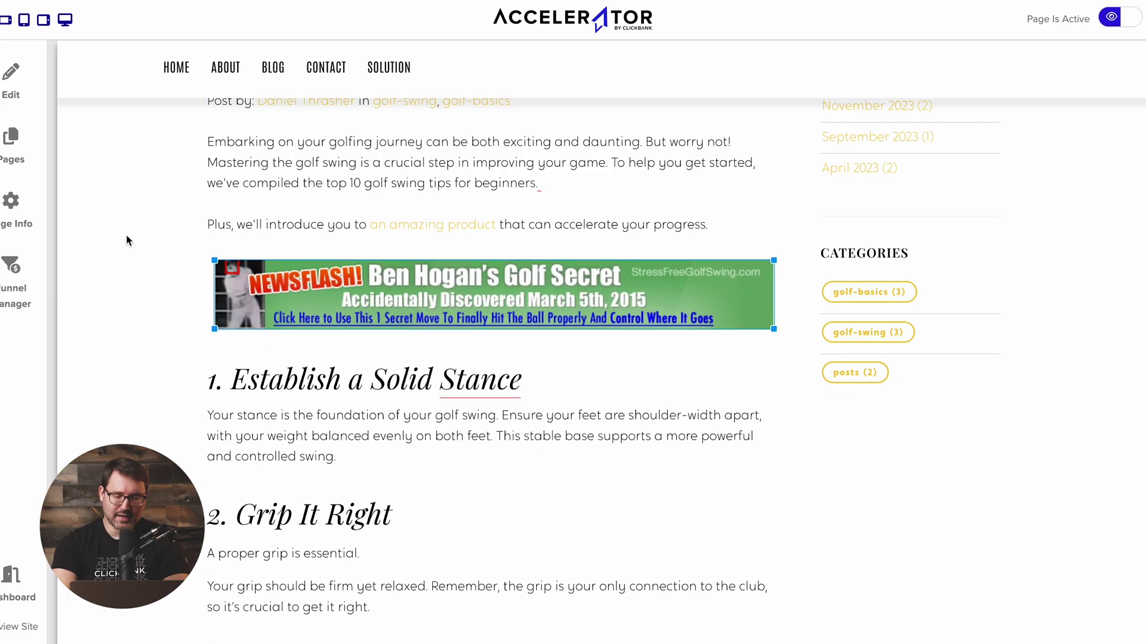
{"action": "left_click", "coordinate": [447, 201]}
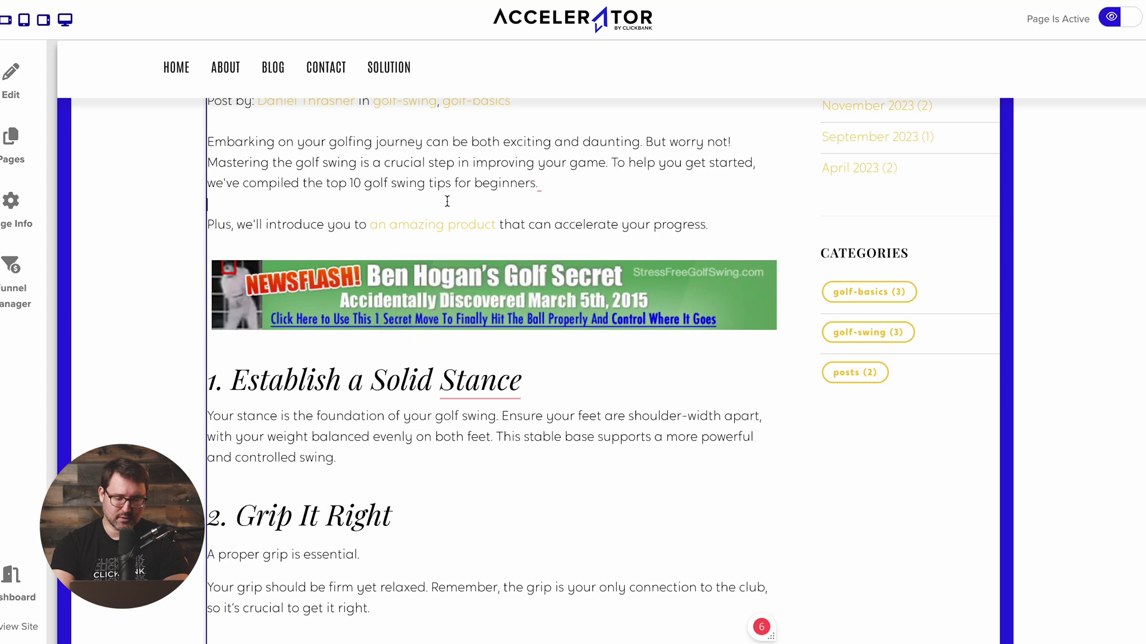
{"action": "scroll", "coordinate": [617, 299], "scroll_direction": "up", "scroll_amount": 2}
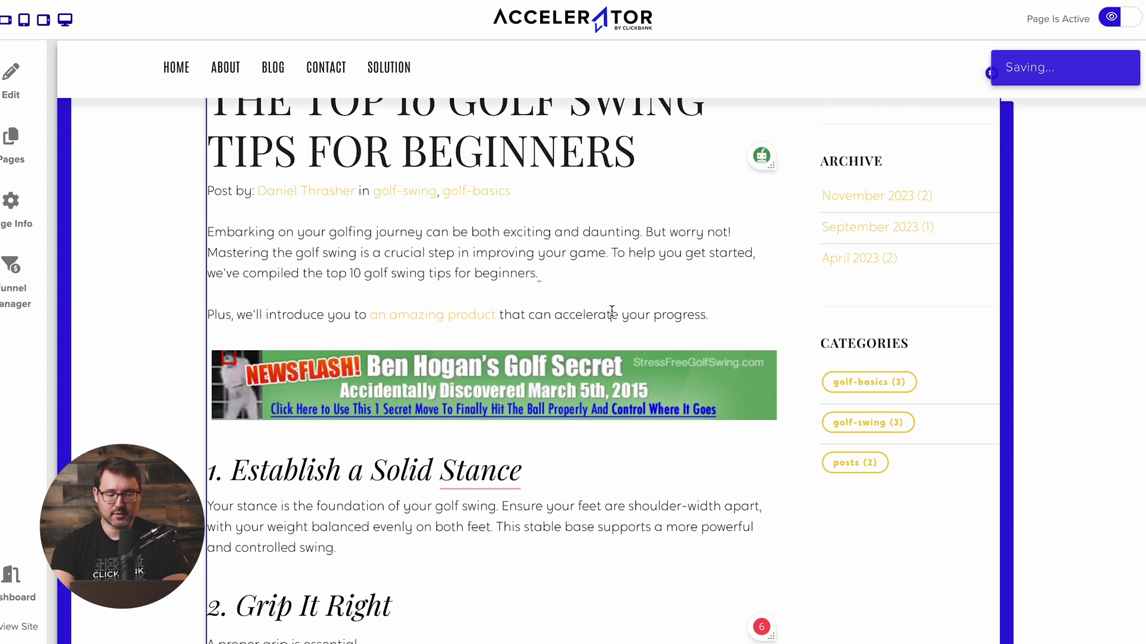
{"action": "scroll", "coordinate": [552, 294], "scroll_direction": "up", "scroll_amount": 2}
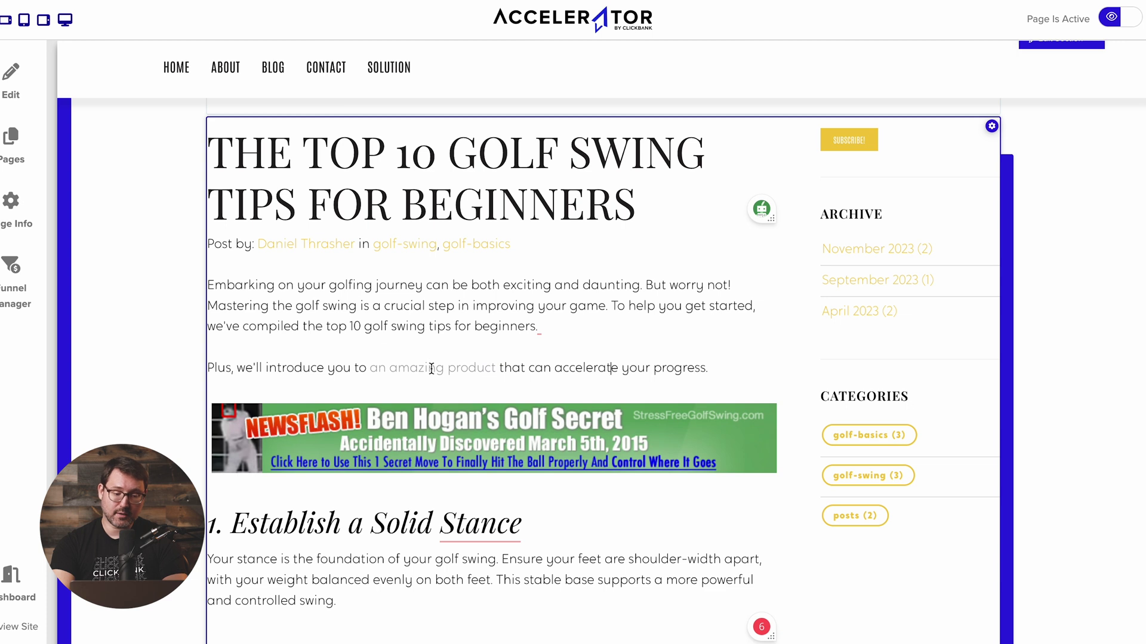
{"action": "scroll", "coordinate": [475, 369], "scroll_direction": "down", "scroll_amount": 2}
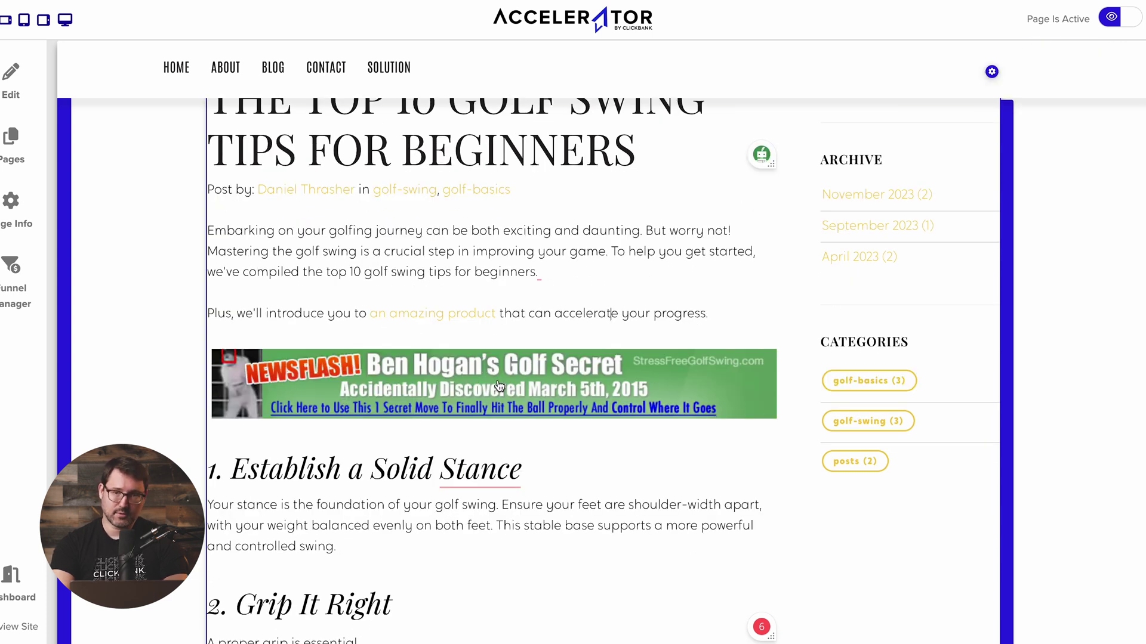
{"action": "scroll", "coordinate": [501, 385], "scroll_direction": "down", "scroll_amount": 1}
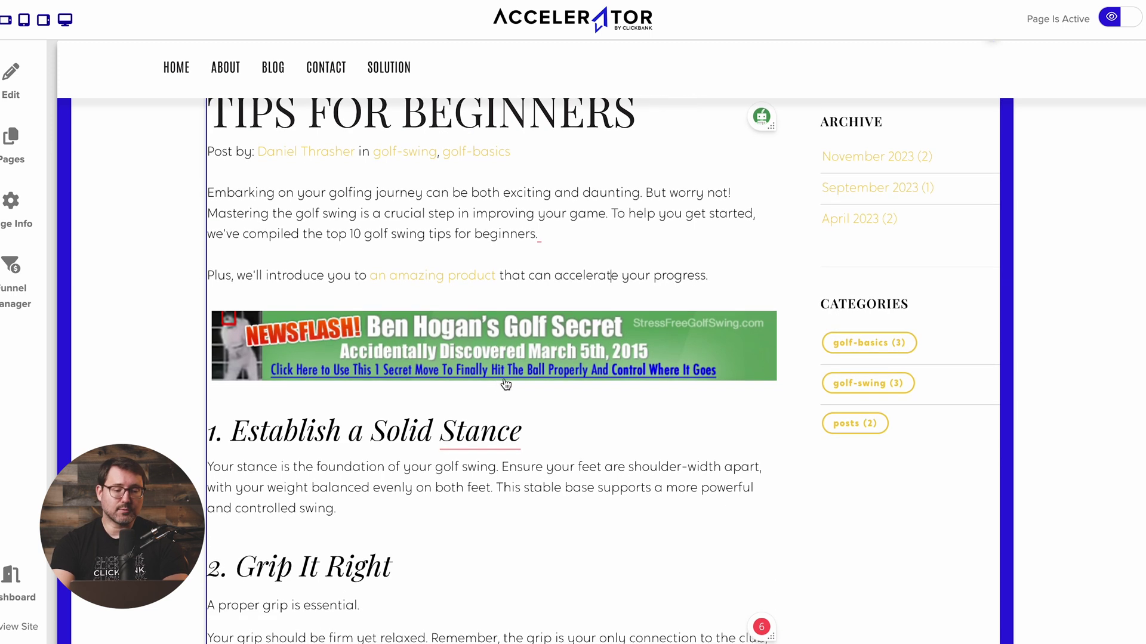
Add a button labelled "TRY THIS SECRET MOVE!" below the recommendation in section 10, Get Help from the Pros
{"action": "scroll", "coordinate": [494, 333], "scroll_direction": "down", "scroll_amount": 20}
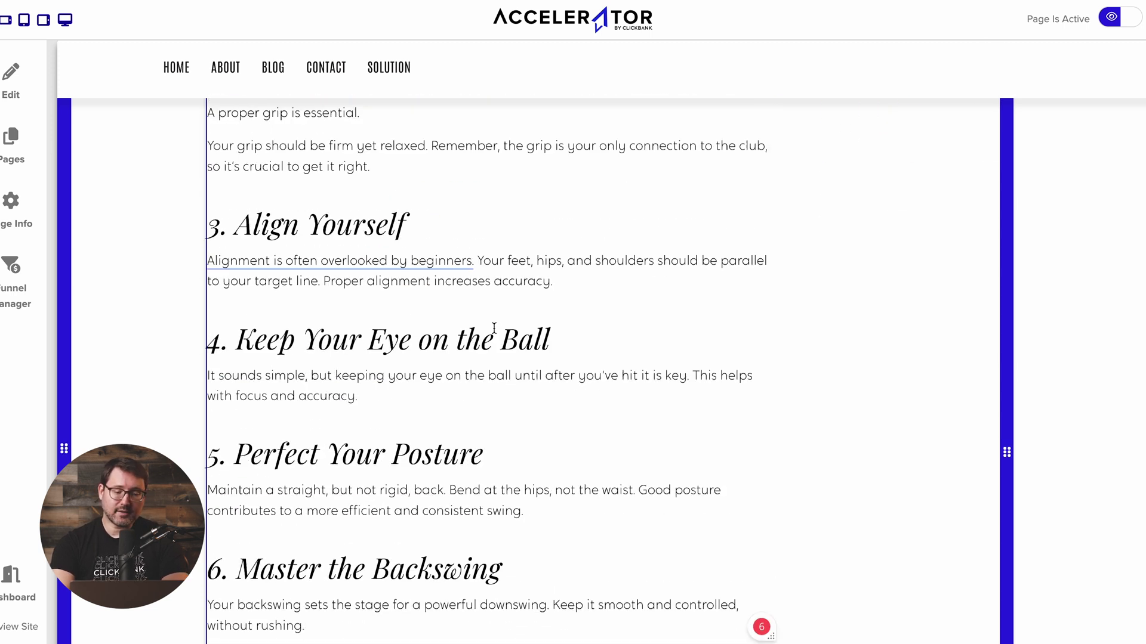
{"action": "scroll", "coordinate": [493, 327], "scroll_direction": "up", "scroll_amount": 1}
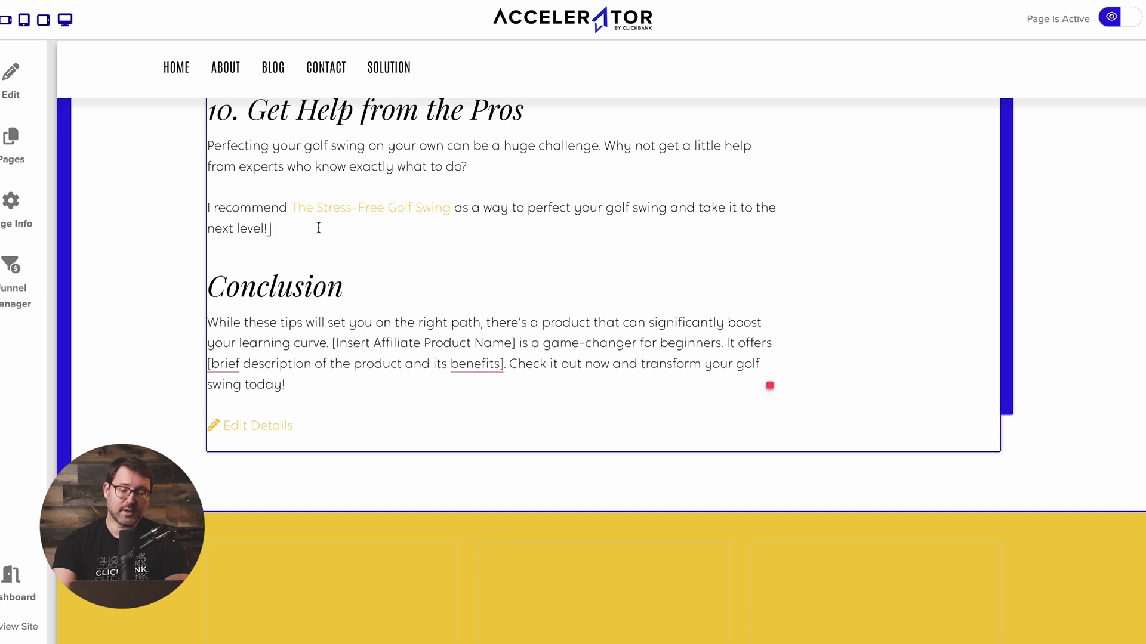
{"action": "key", "text": "Return"}
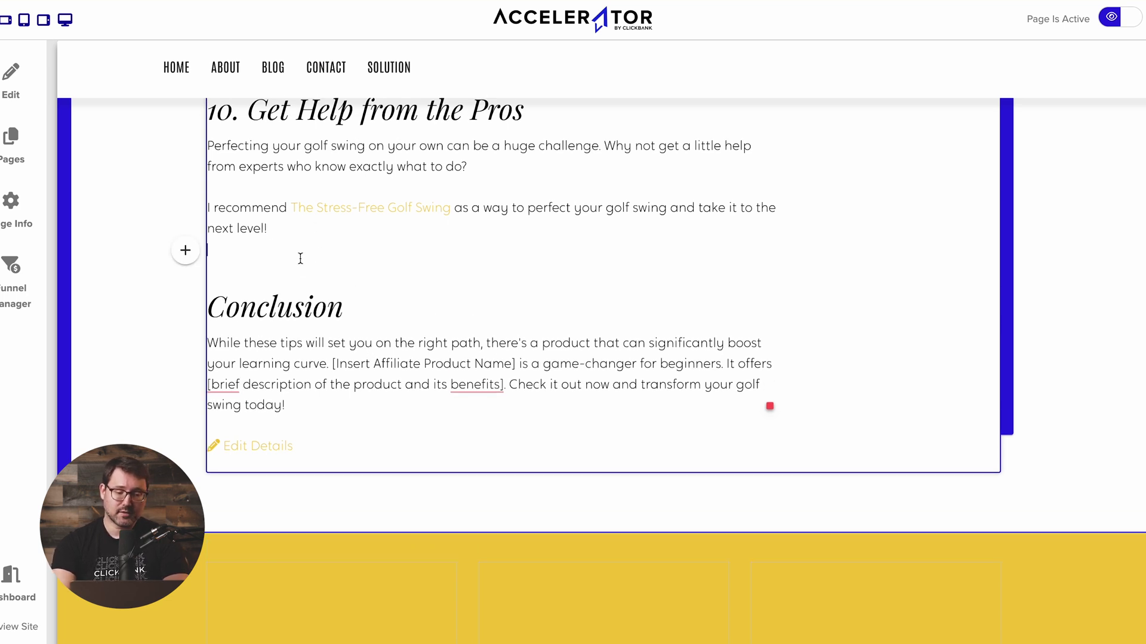
{"action": "left_click", "coordinate": [184, 251]}
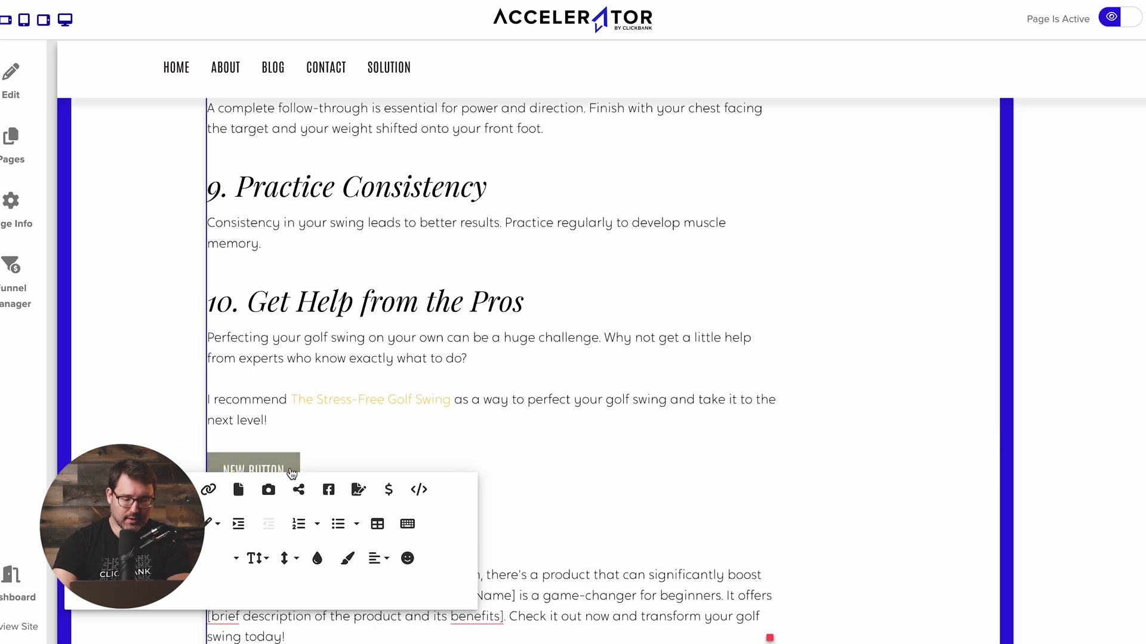
{"action": "scroll", "coordinate": [394, 460], "scroll_direction": "down", "scroll_amount": 2}
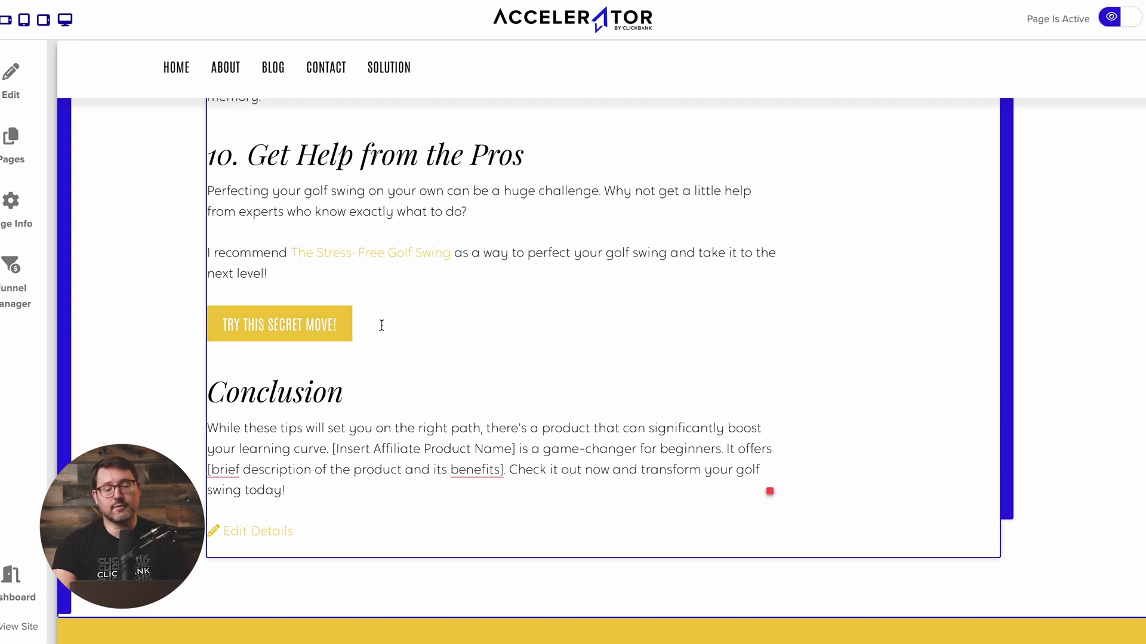
{"action": "scroll", "coordinate": [511, 304], "scroll_direction": "up", "scroll_amount": 6}
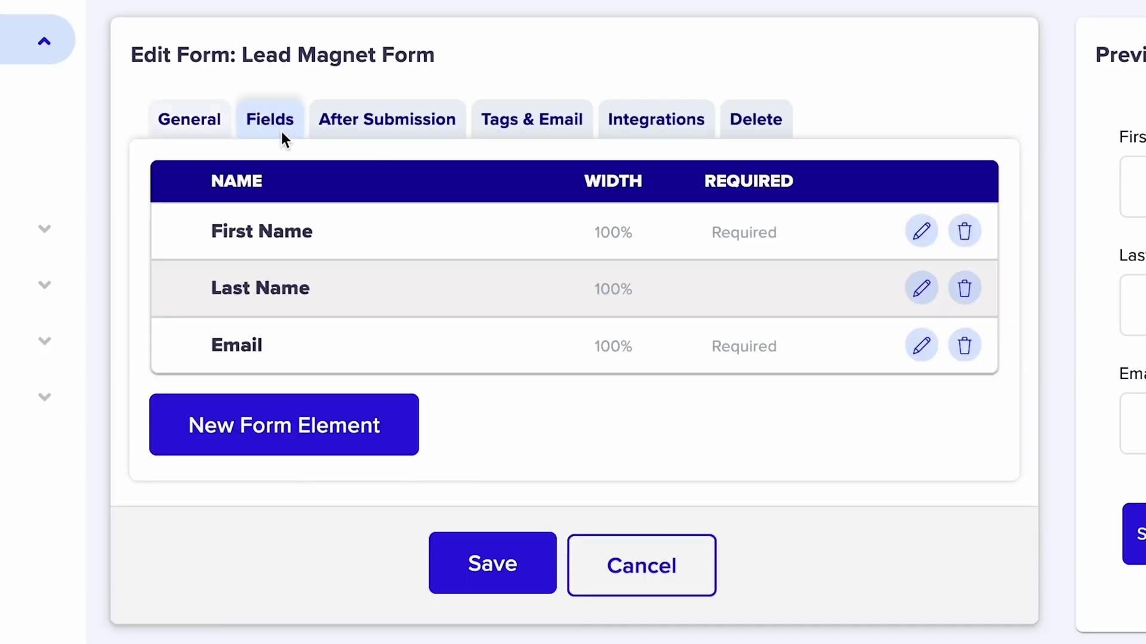
{"action": "left_click", "coordinate": [433, 125]}
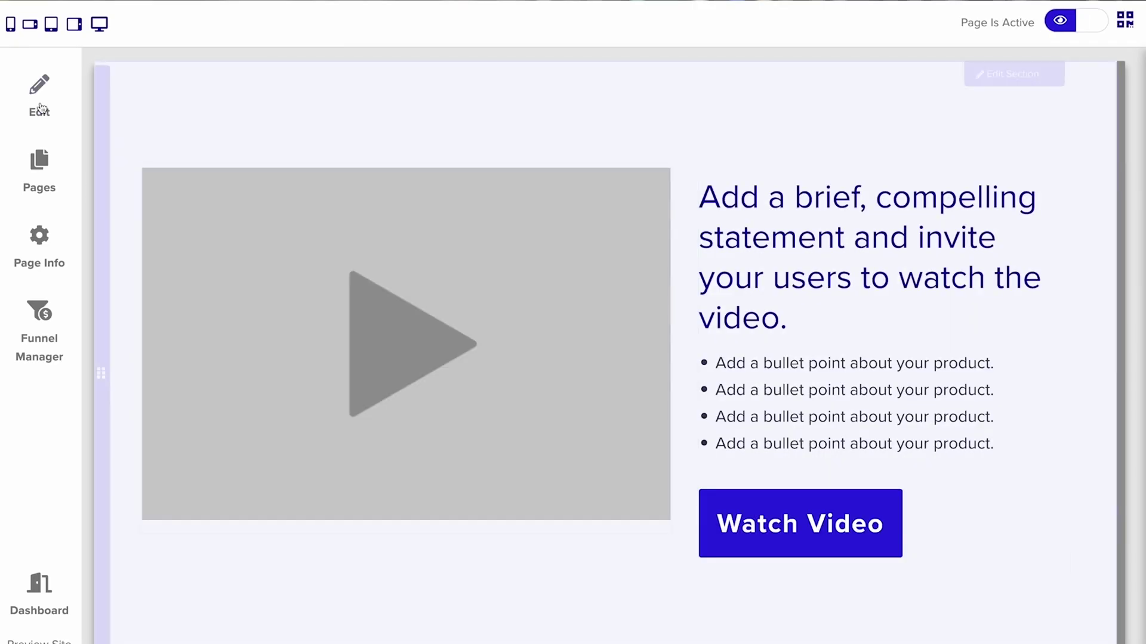
{"action": "key", "text": "ctrl+minus"}
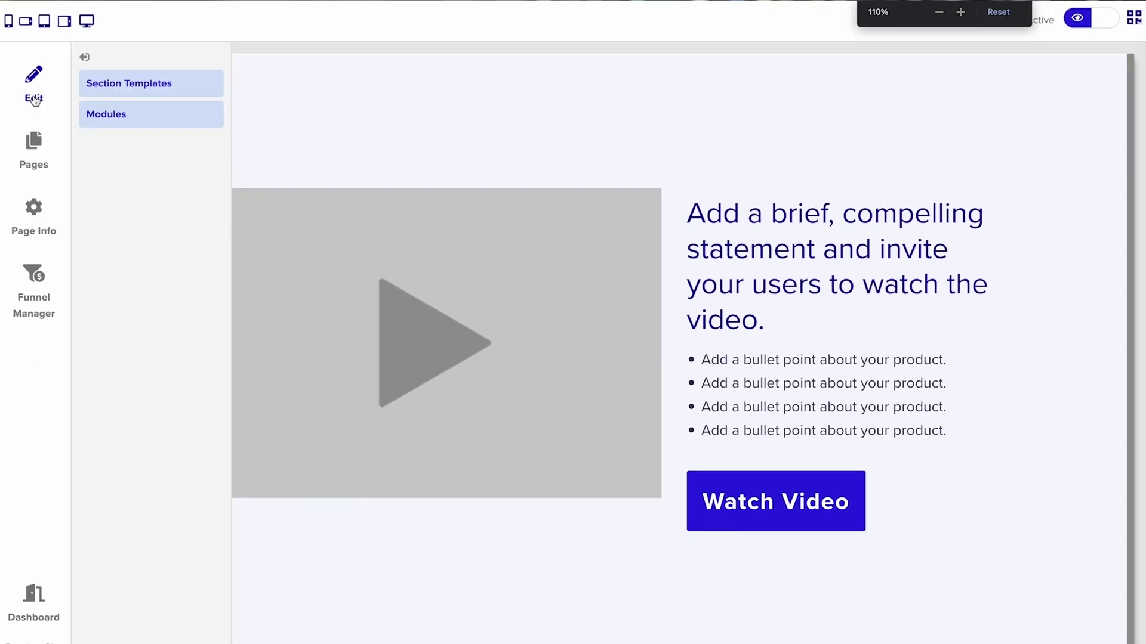
{"action": "left_click_drag", "start_coordinate": [406, 409], "coordinate": [418, 411]}
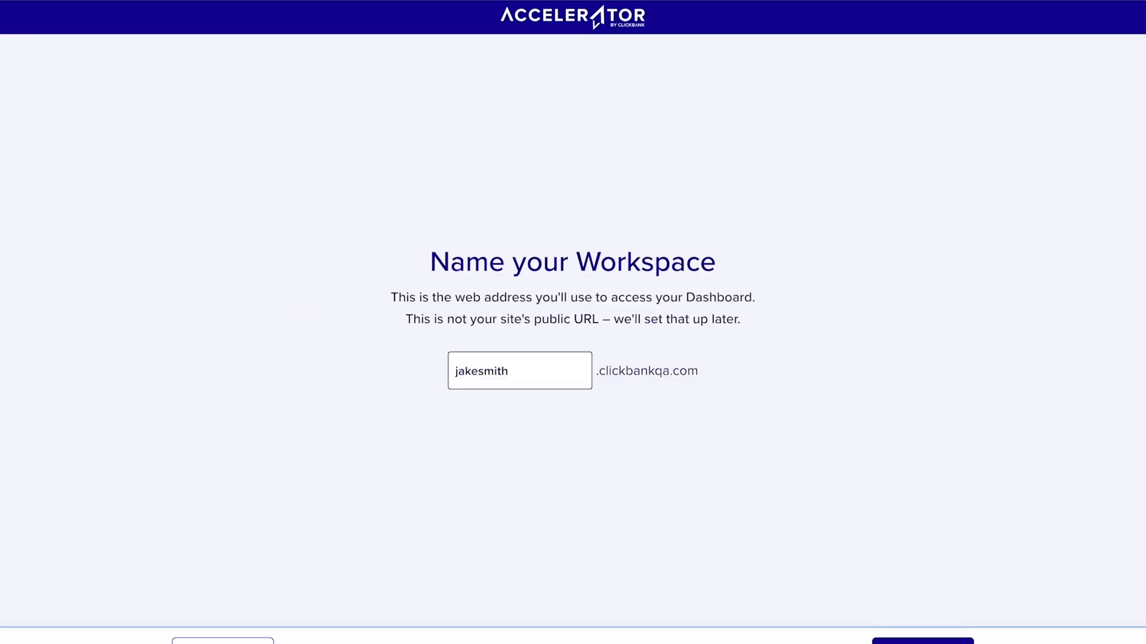